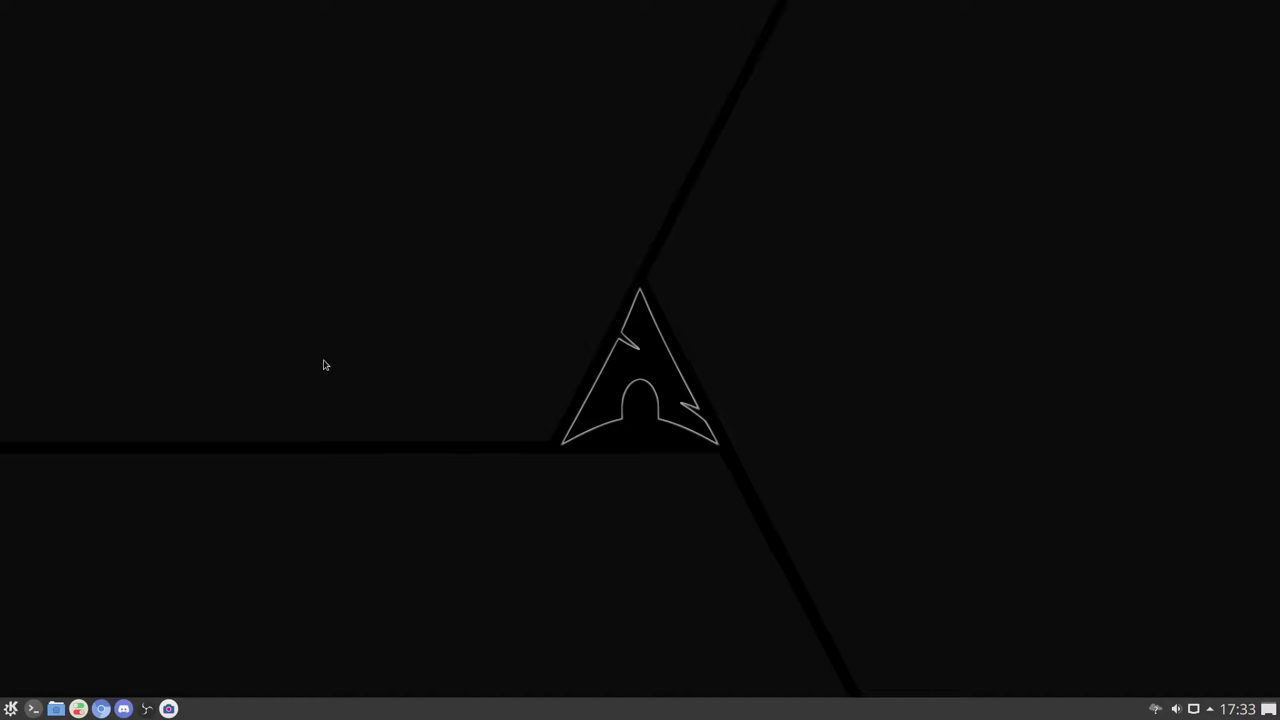
Show the desktop's right-click application category menu, then dismiss it.
right_click(424, 297)
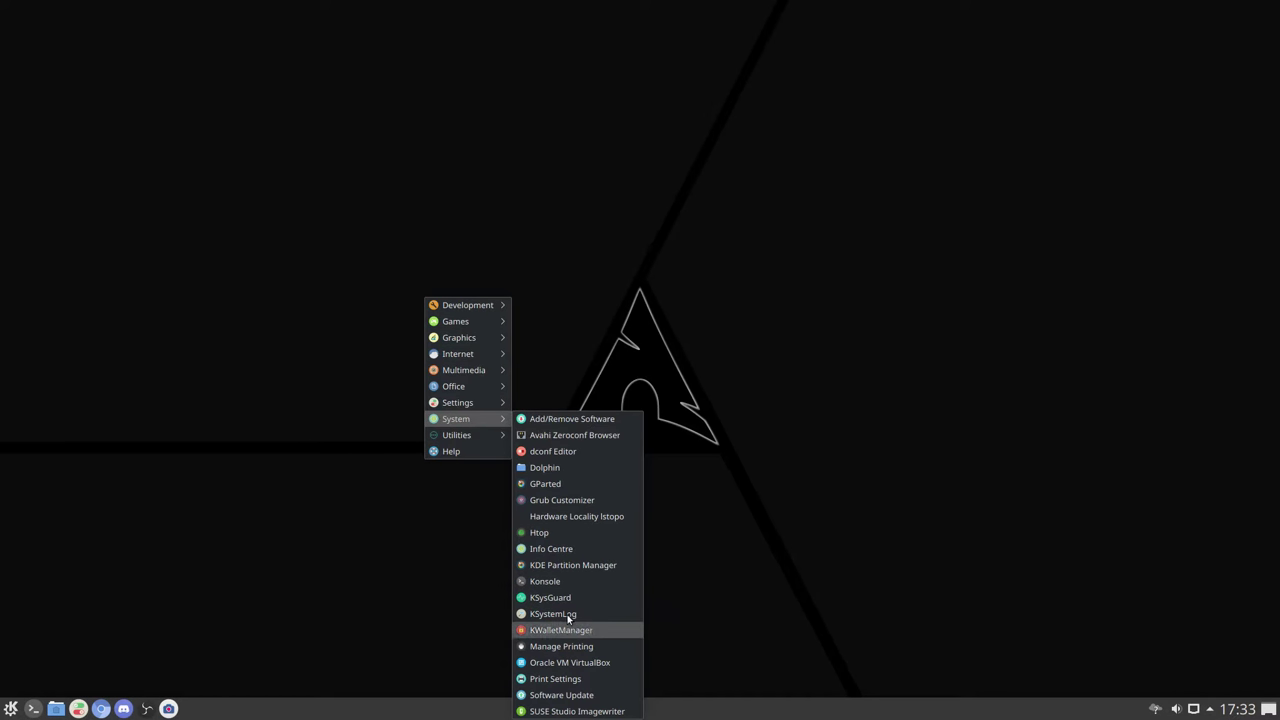
mouse_move(457, 402)
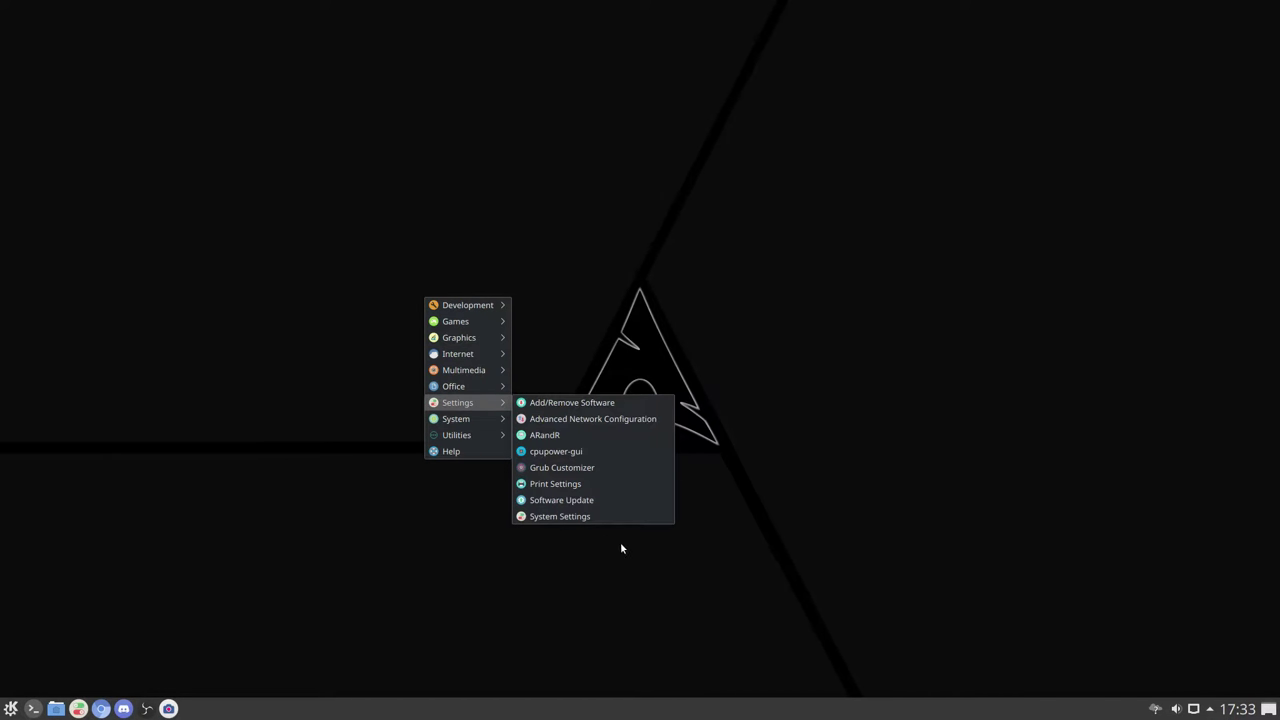
left_click(277, 335)
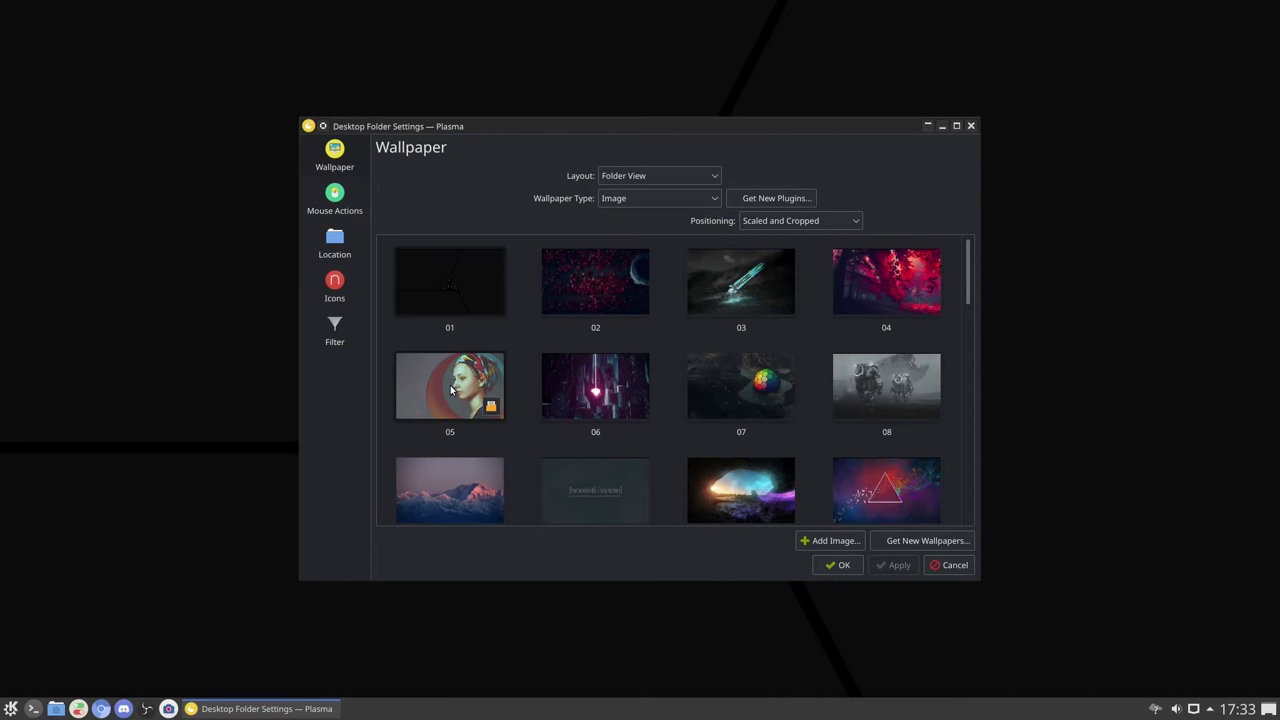
Apply Standard Menu as the desktop right-click action and test it on the desktop.
left_click(336, 196)
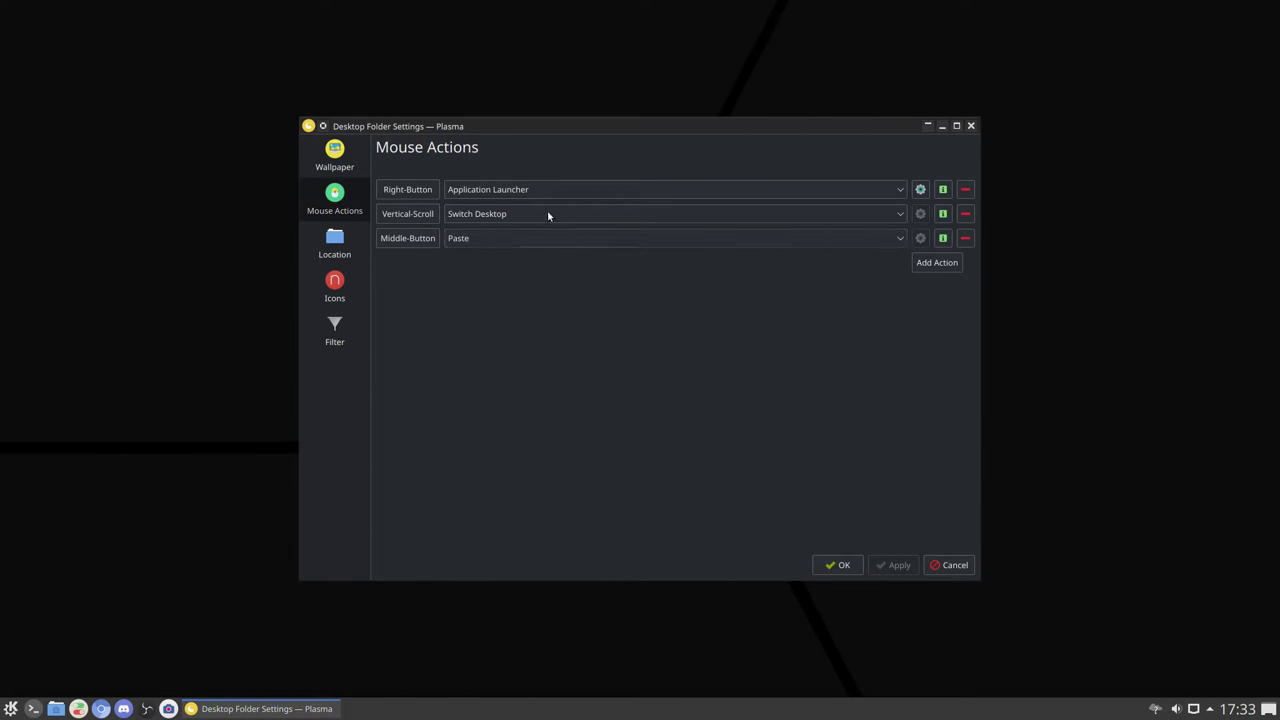
left_click(473, 190)
left_click(480, 272)
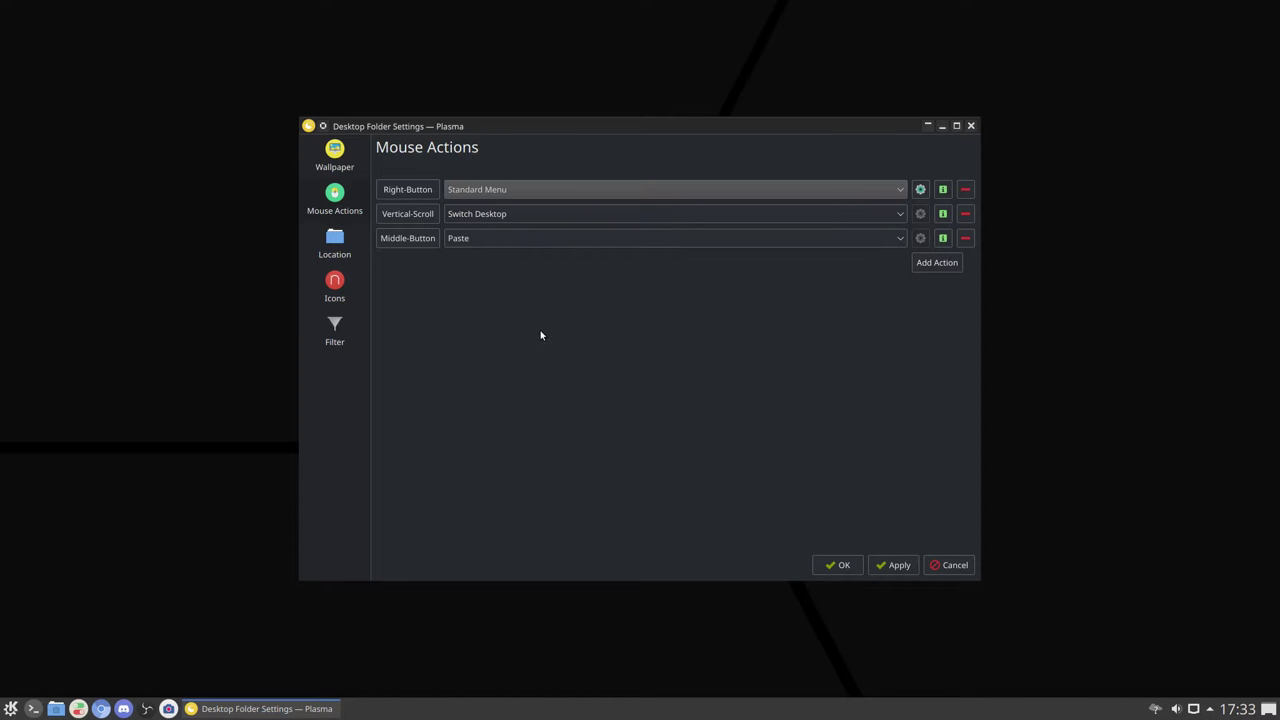
left_click(888, 565)
right_click(86, 318)
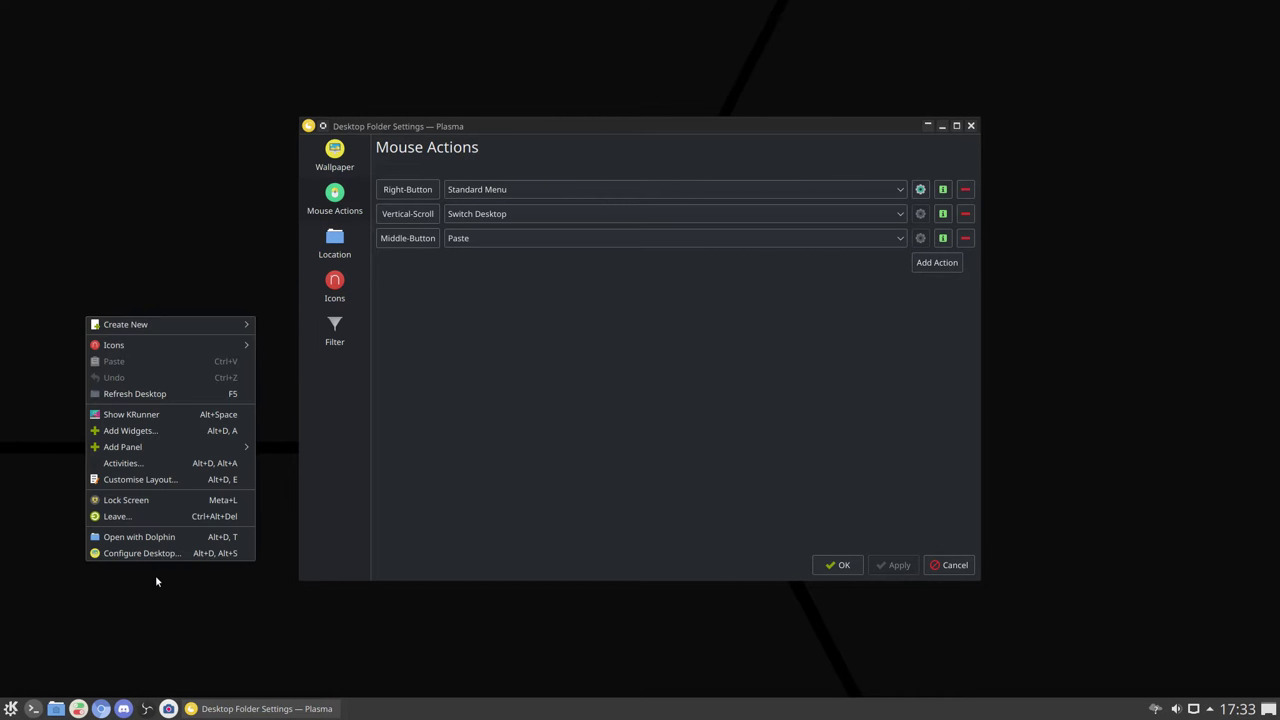
left_click(561, 357)
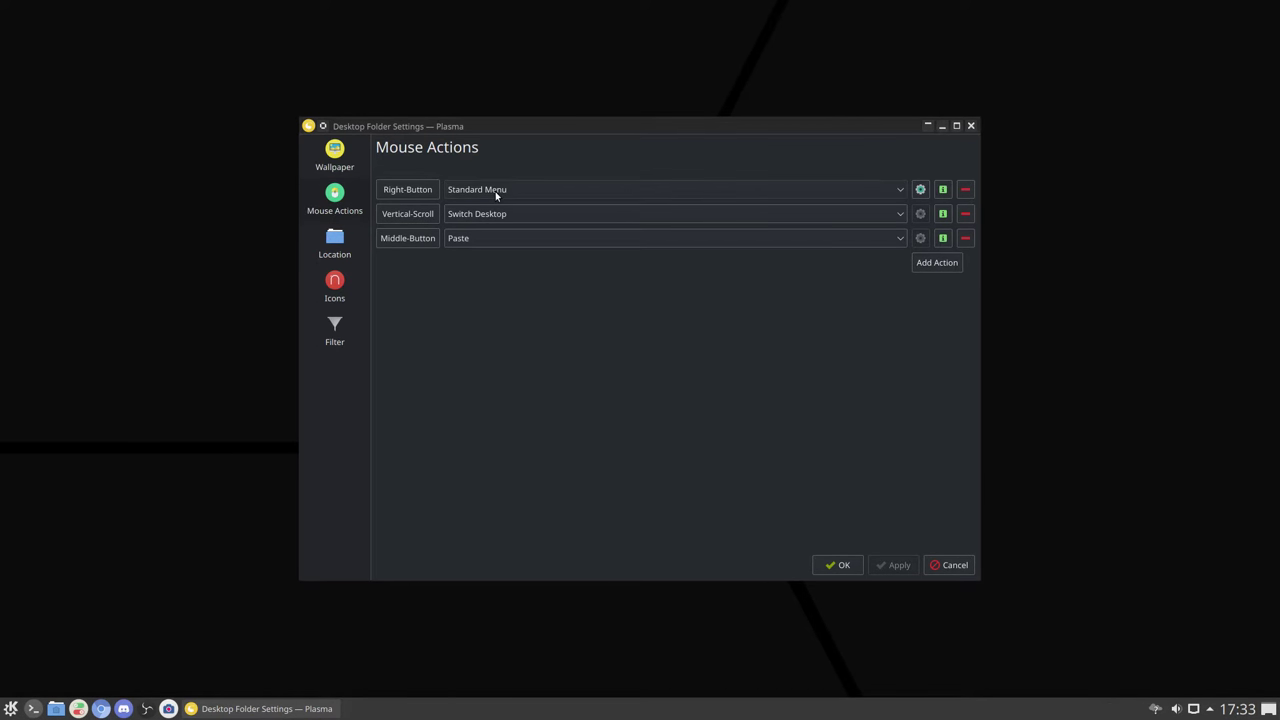
Restore Application Launcher as the right-click action, review its options, and save with OK.
left_click(495, 191)
left_click(489, 224)
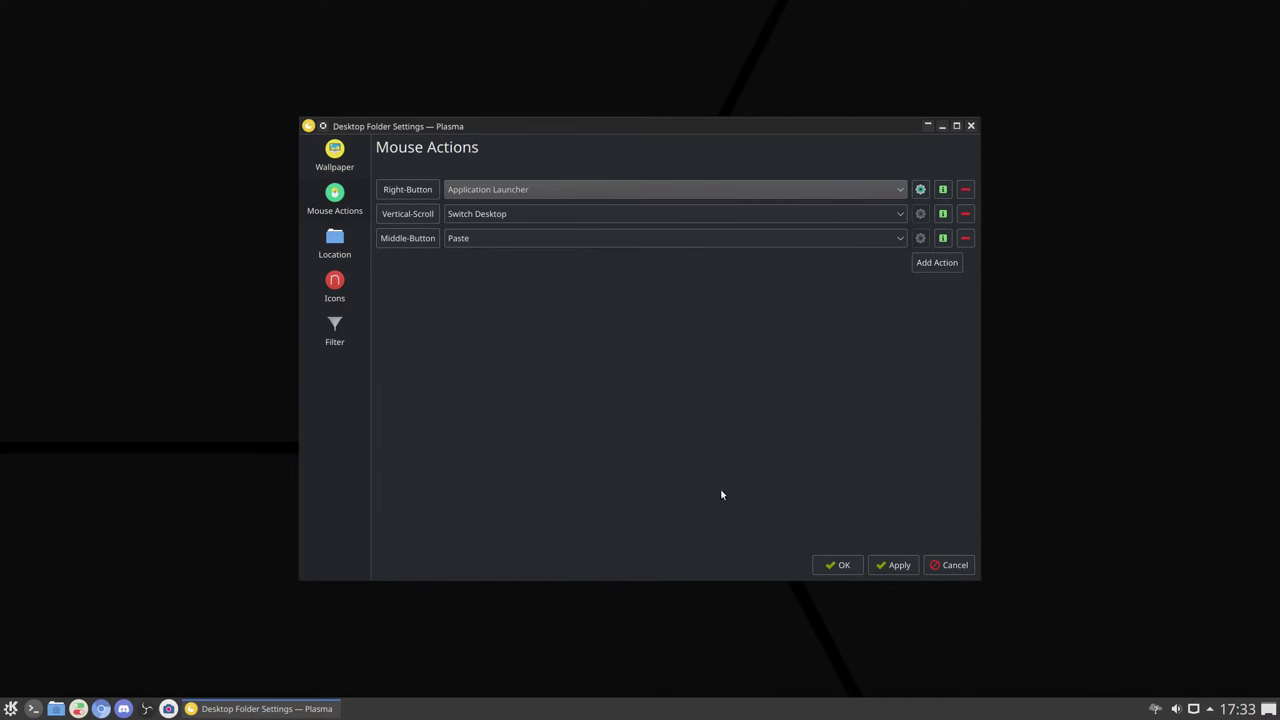
left_click(890, 565)
left_click(921, 189)
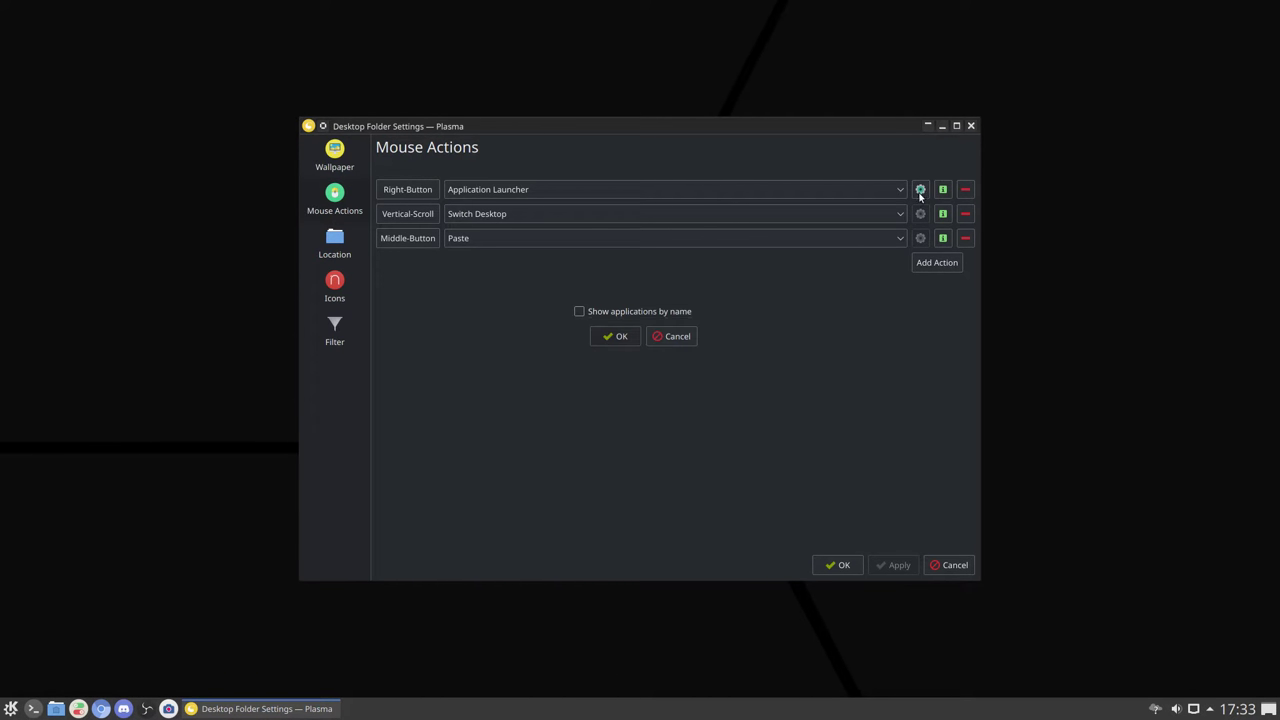
left_click(621, 338)
left_click(890, 565)
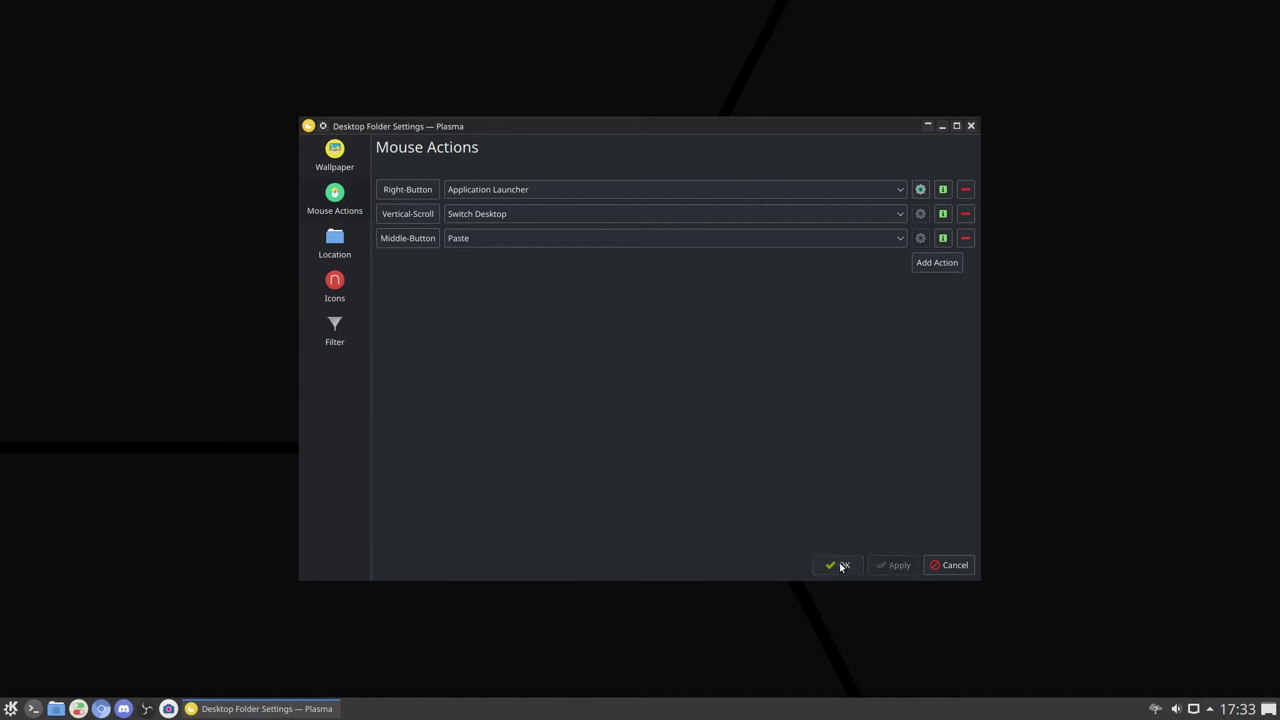
left_click(840, 565)
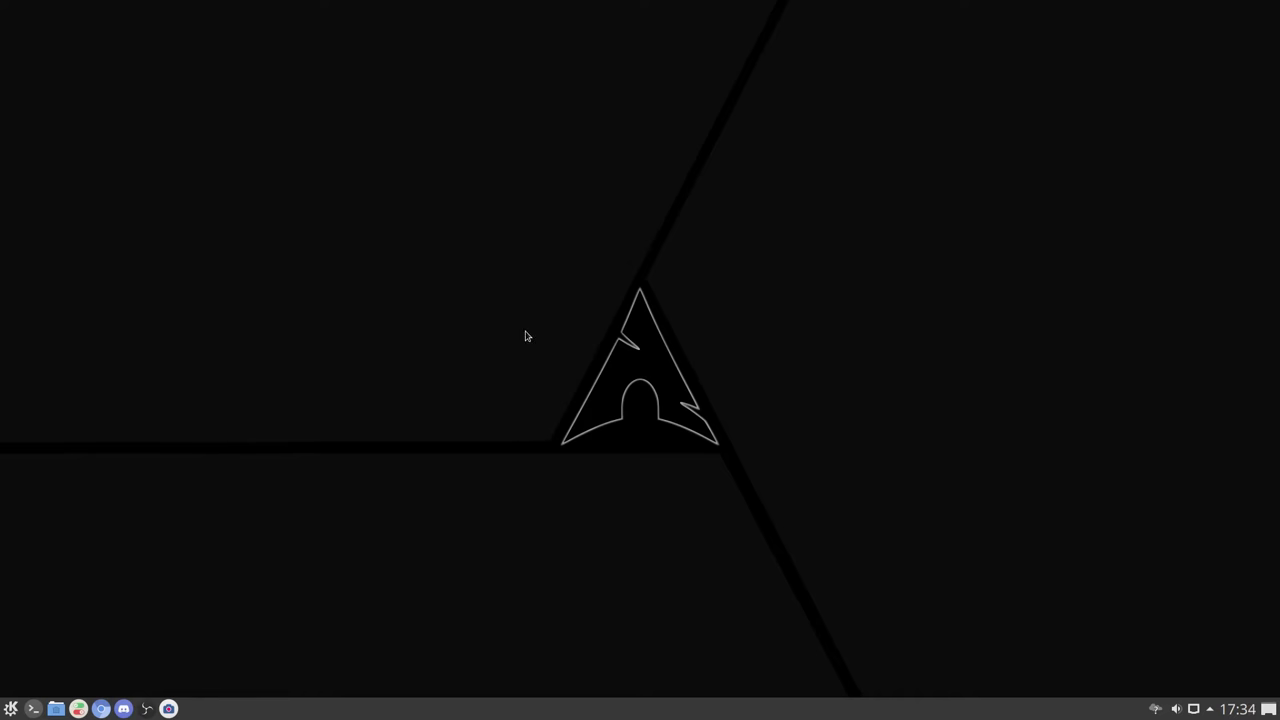
key("alt+d")
key("l")
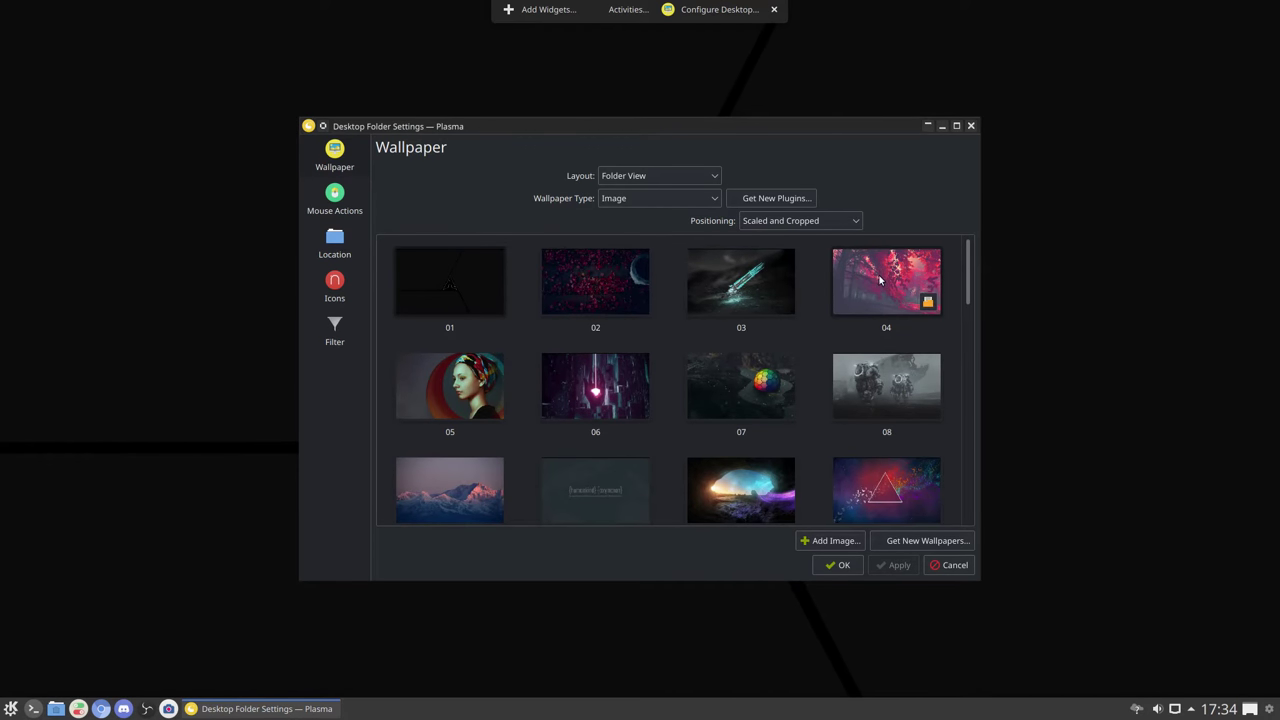
left_click(880, 281)
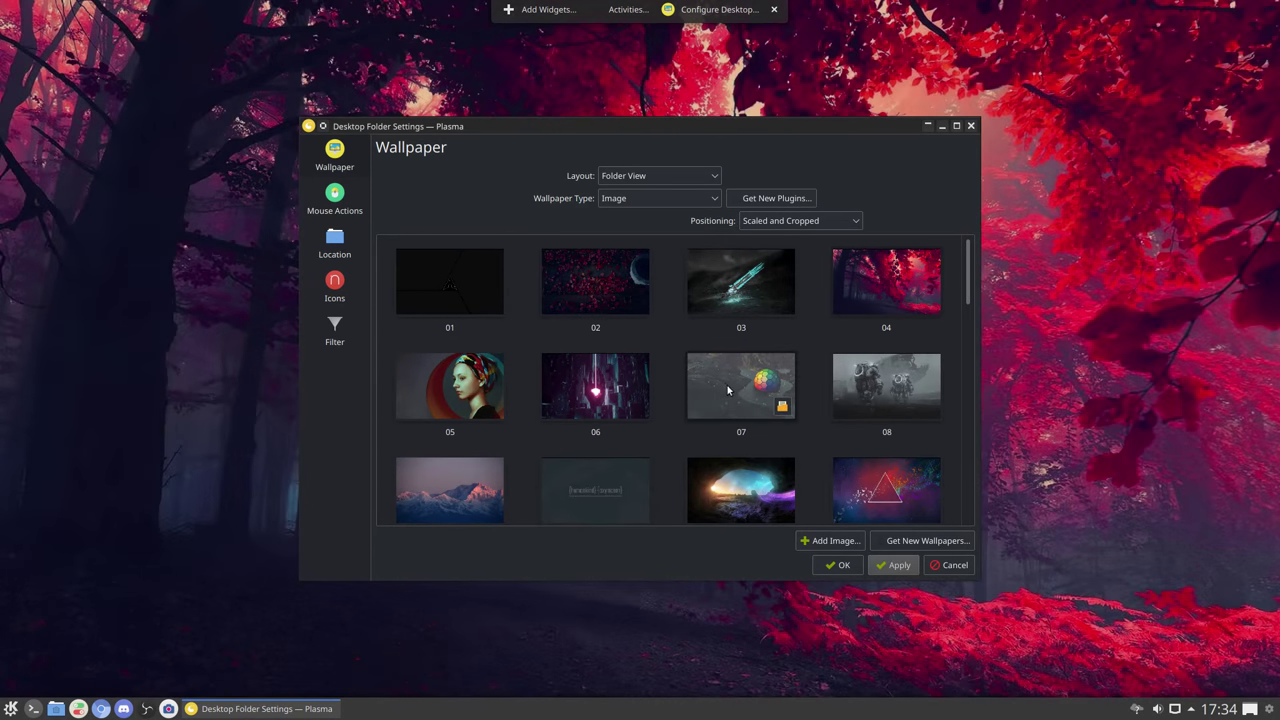
left_click(894, 565)
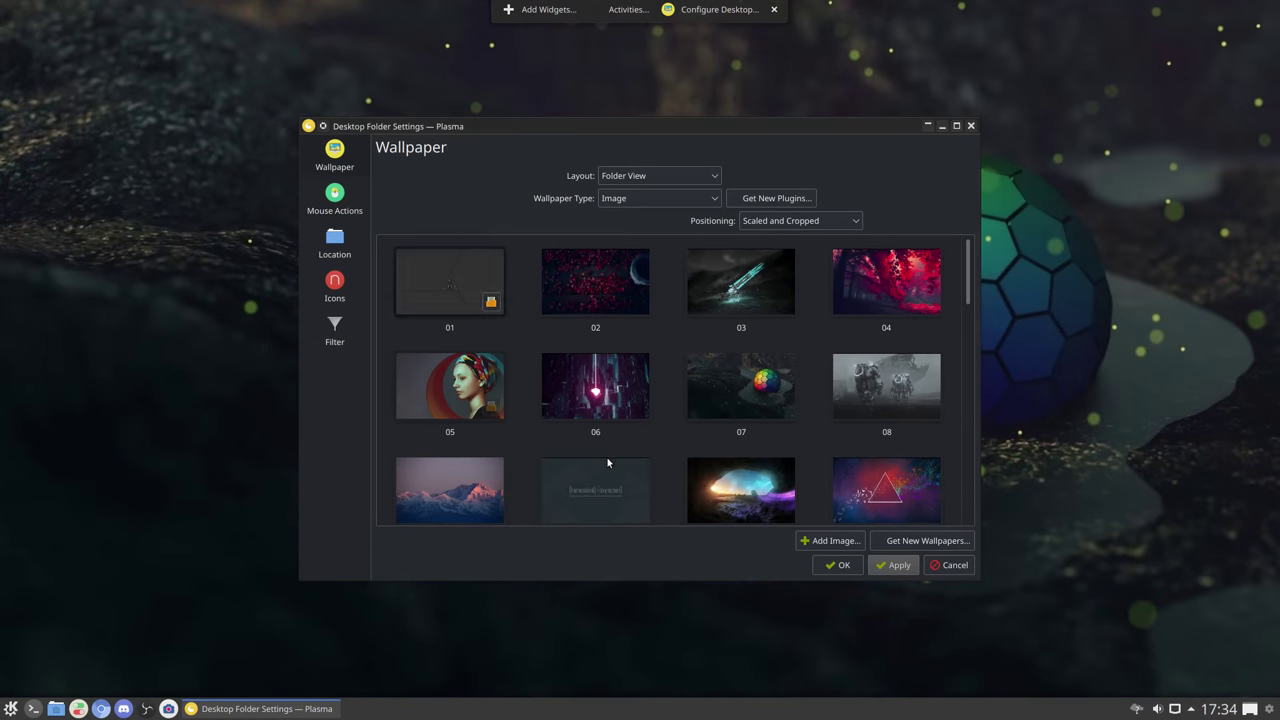
left_click(894, 565)
left_click(836, 565)
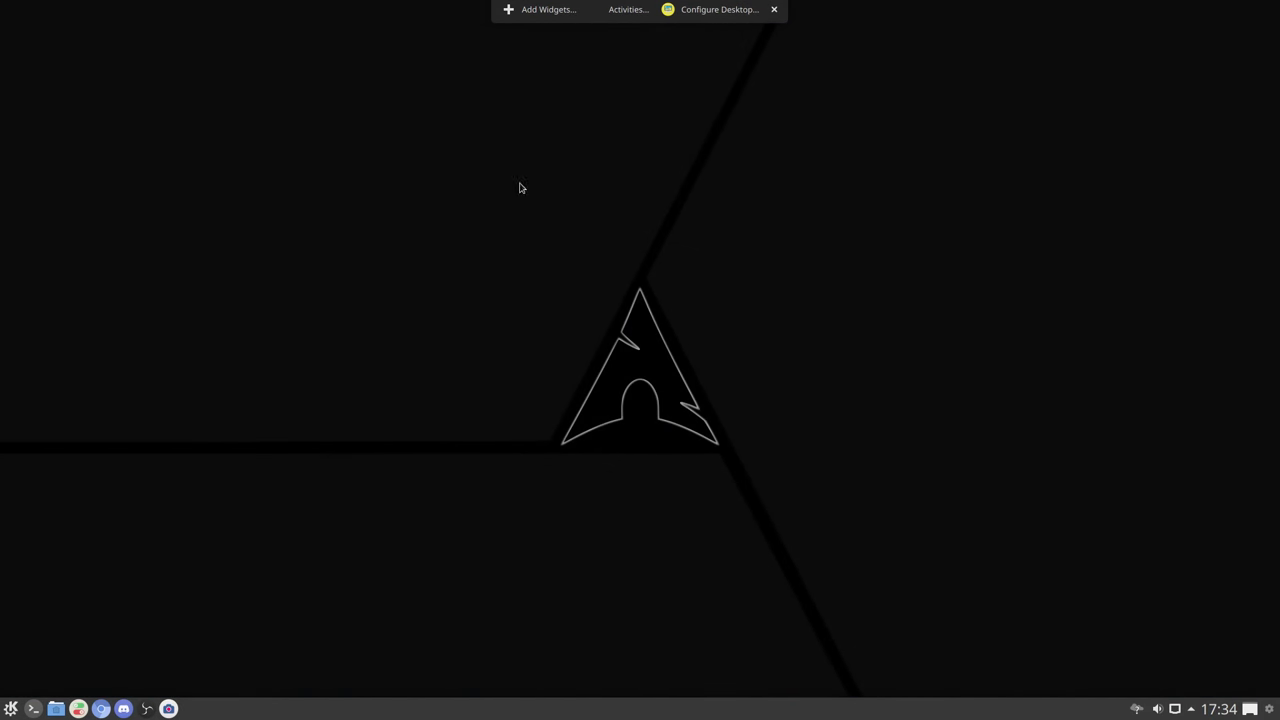
left_click(773, 9)
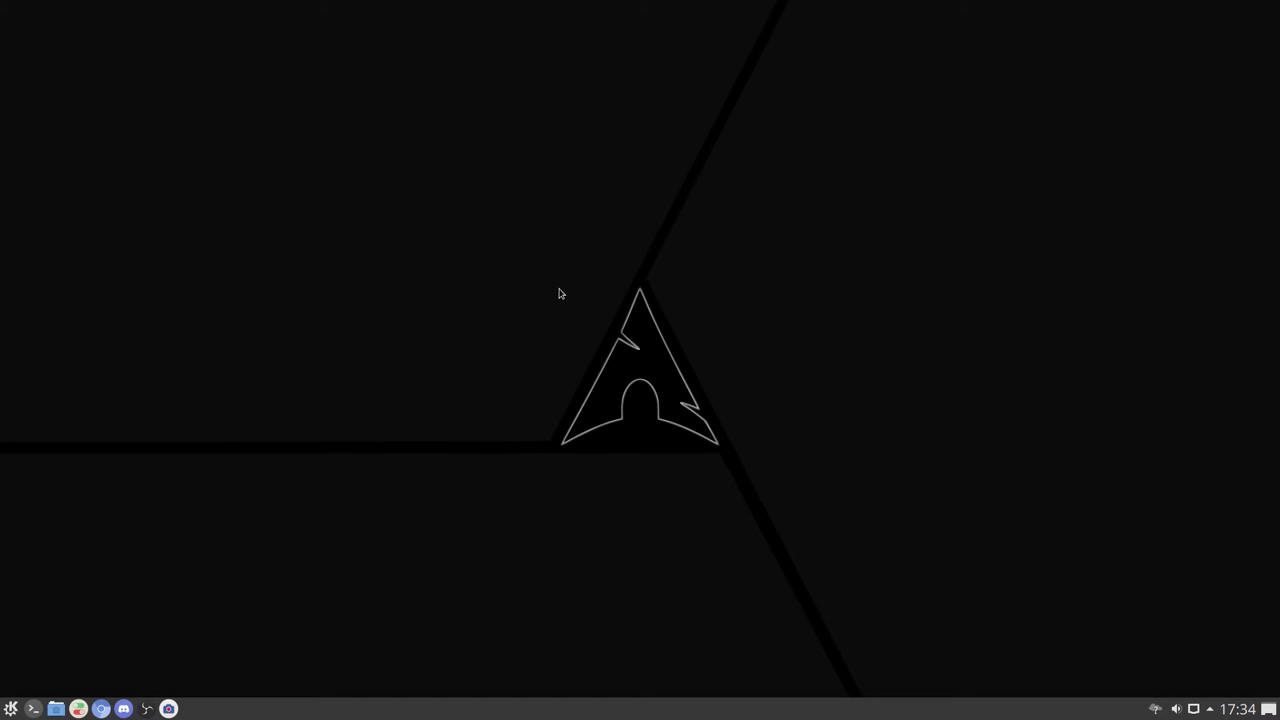
Review the Mouse Actions page in Desktop Folder Settings, then close the window.
key("alt+d")
key("alt+s")
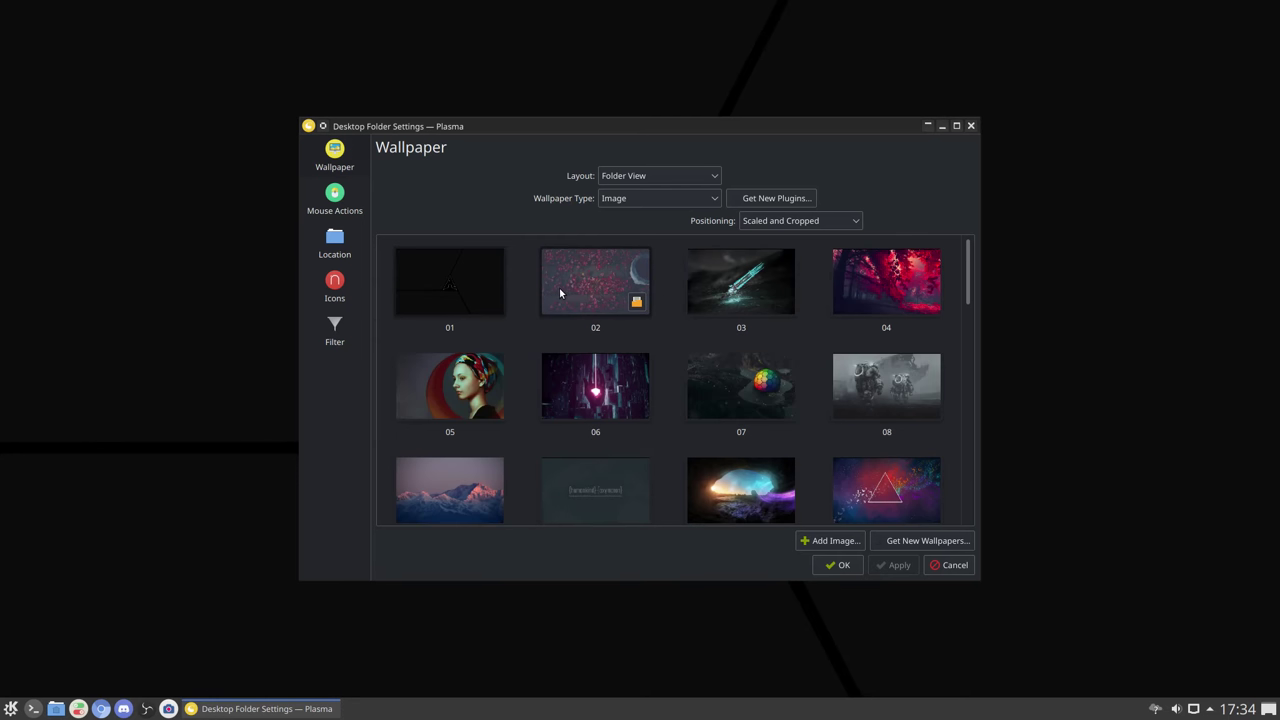
left_click(334, 195)
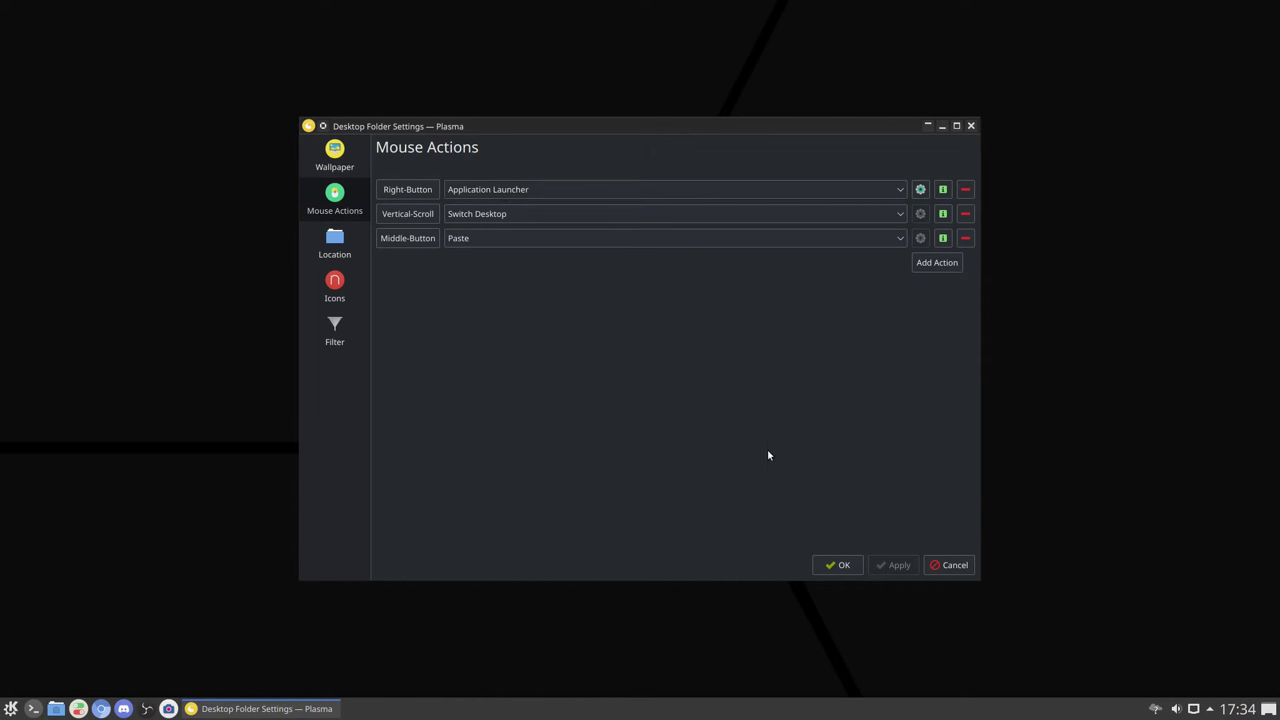
left_click(950, 566)
Test the application launcher menu at two spots on the desktop.
right_click(501, 241)
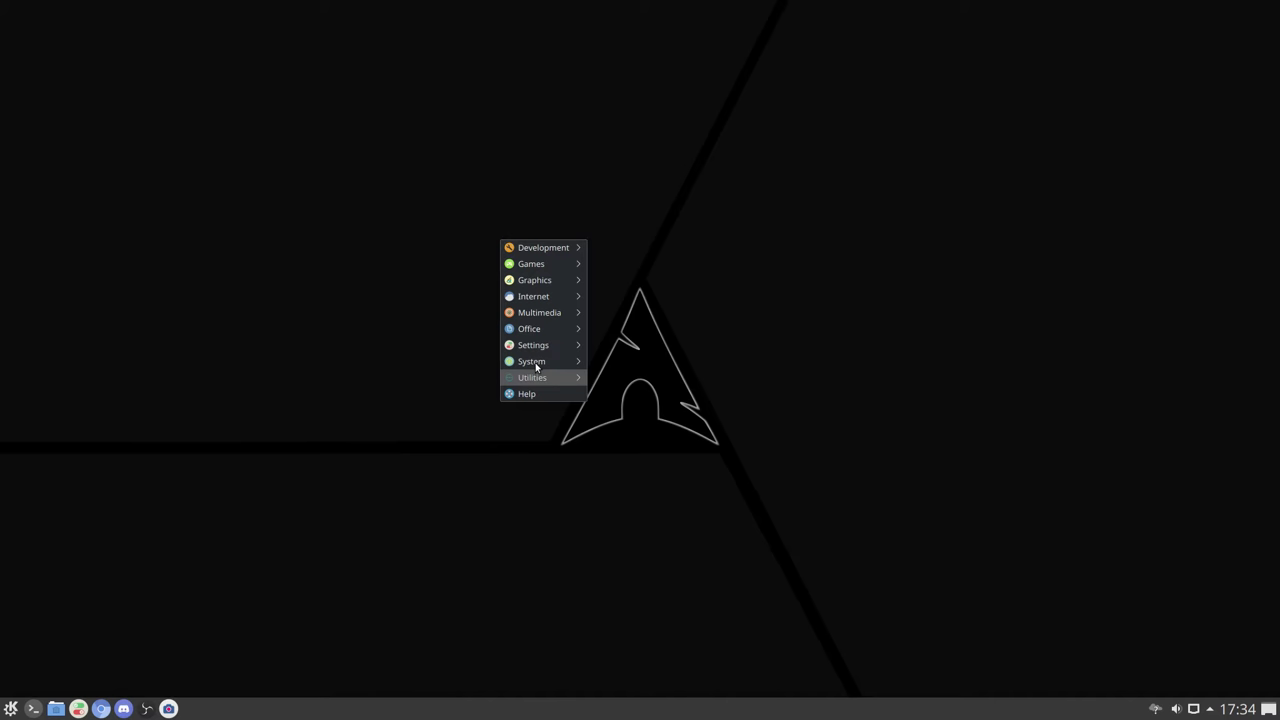
left_click(437, 334)
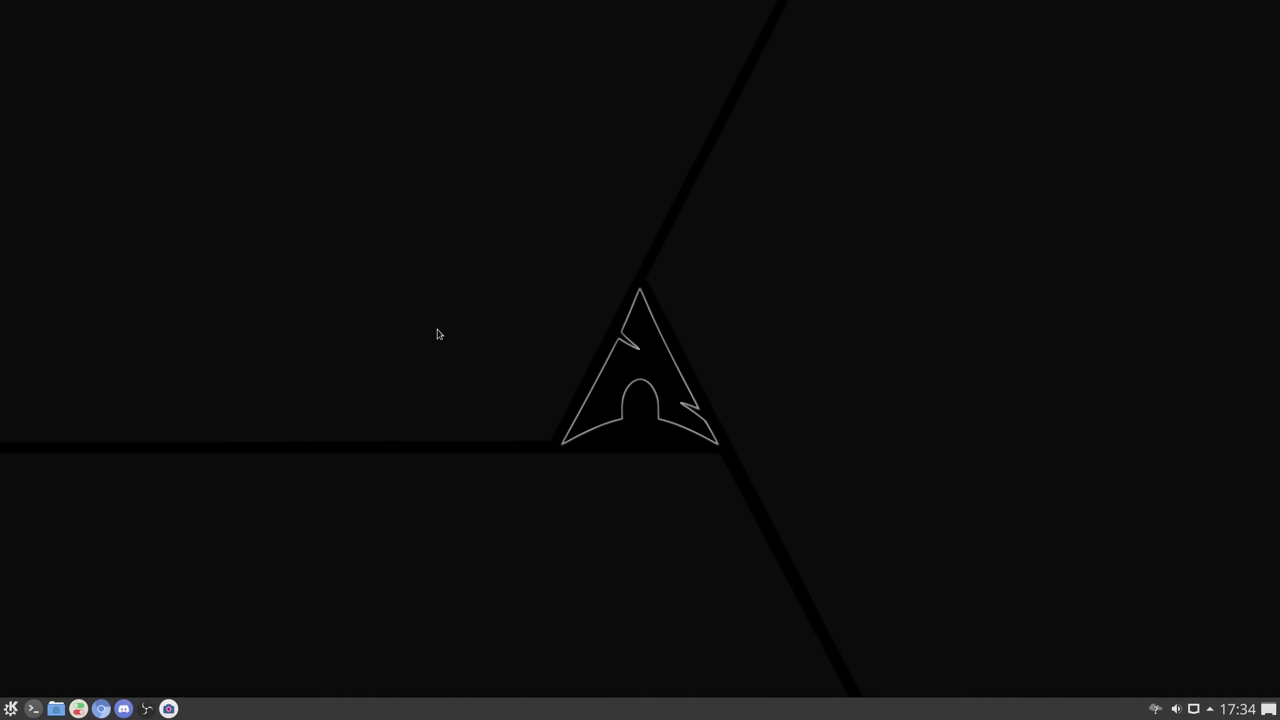
right_click(497, 334)
left_click(759, 241)
Open Configure Desktop from the edit-mode toolbox, close it unchanged, and exit edit mode.
key("alt+d")
key("a")
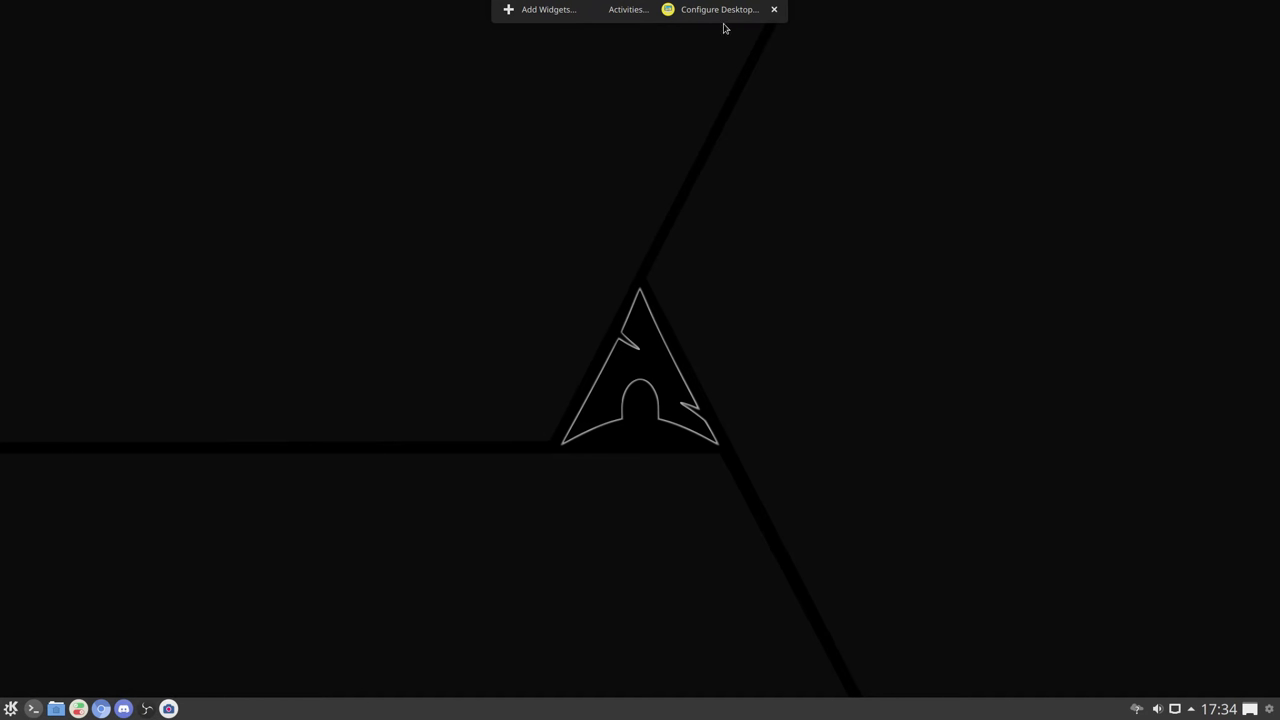
left_click(718, 10)
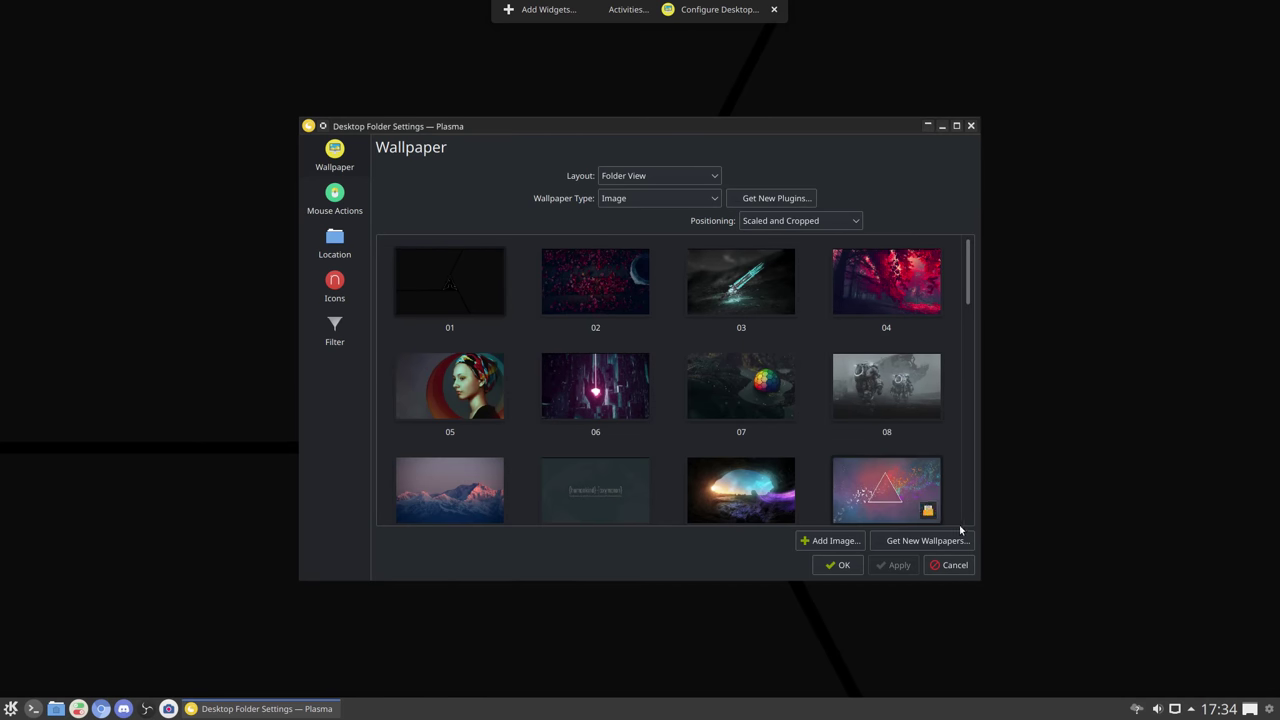
left_click(971, 127)
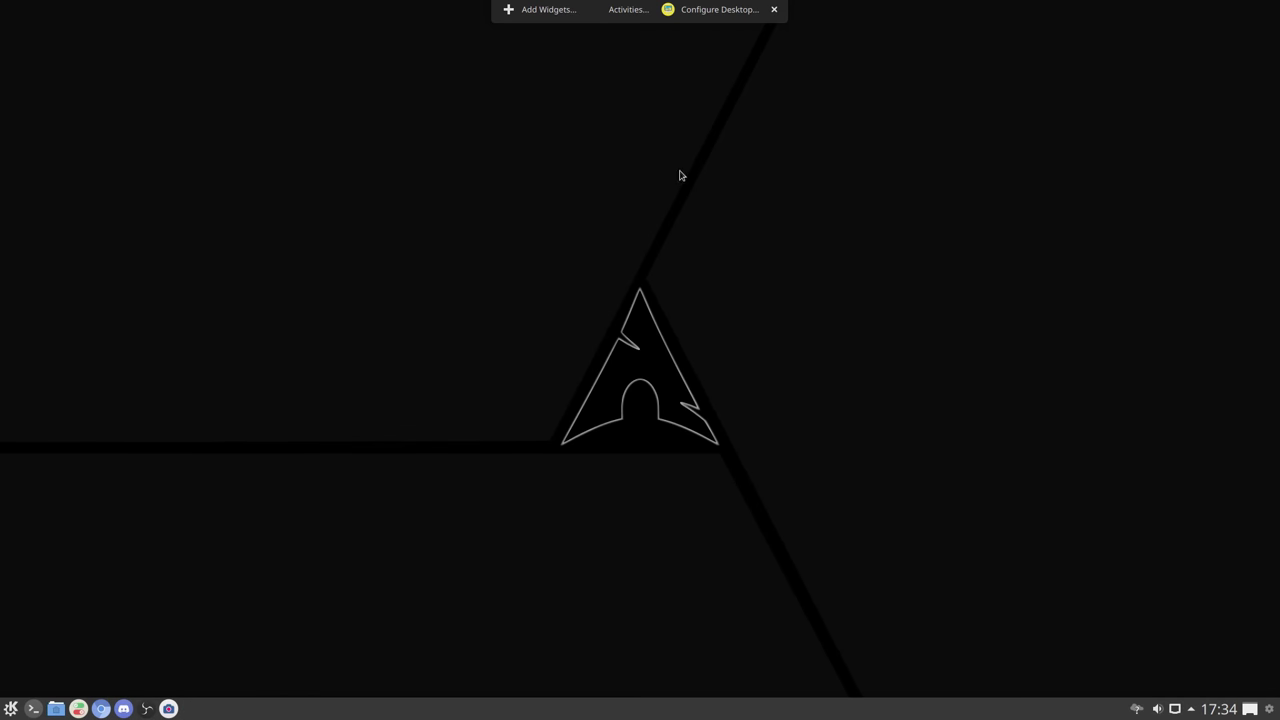
left_click(774, 10)
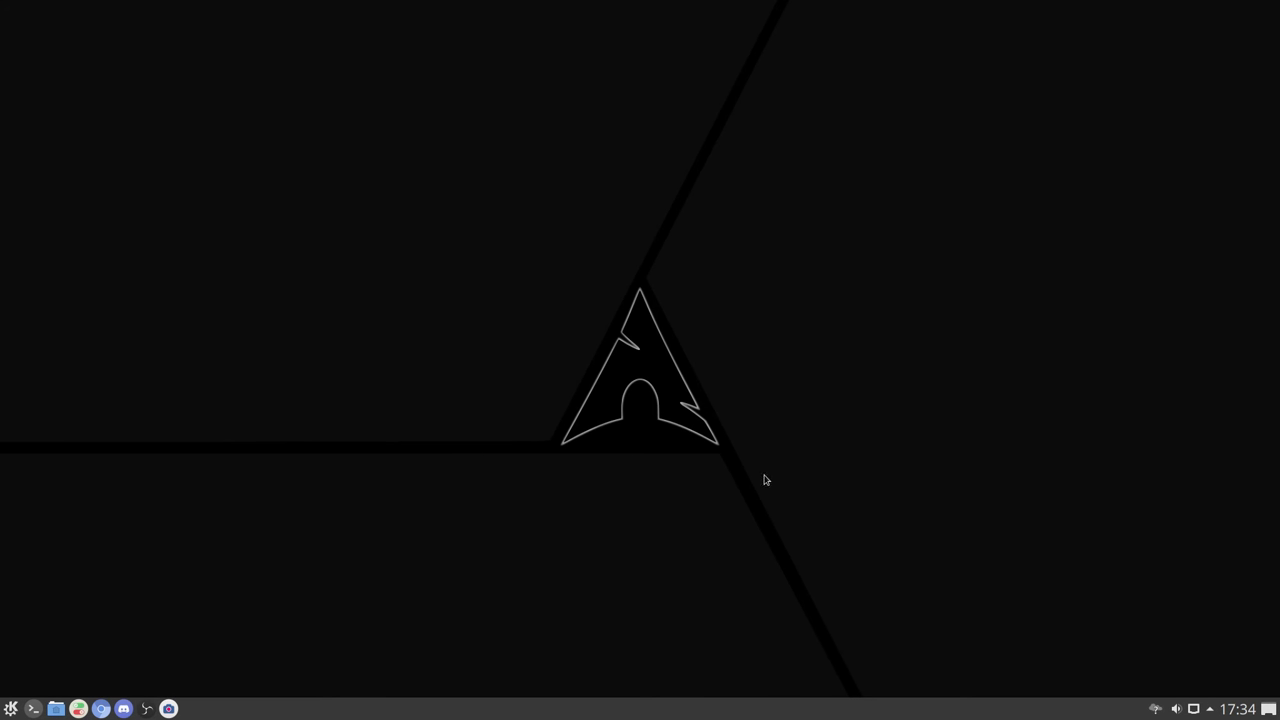
right_click(442, 294)
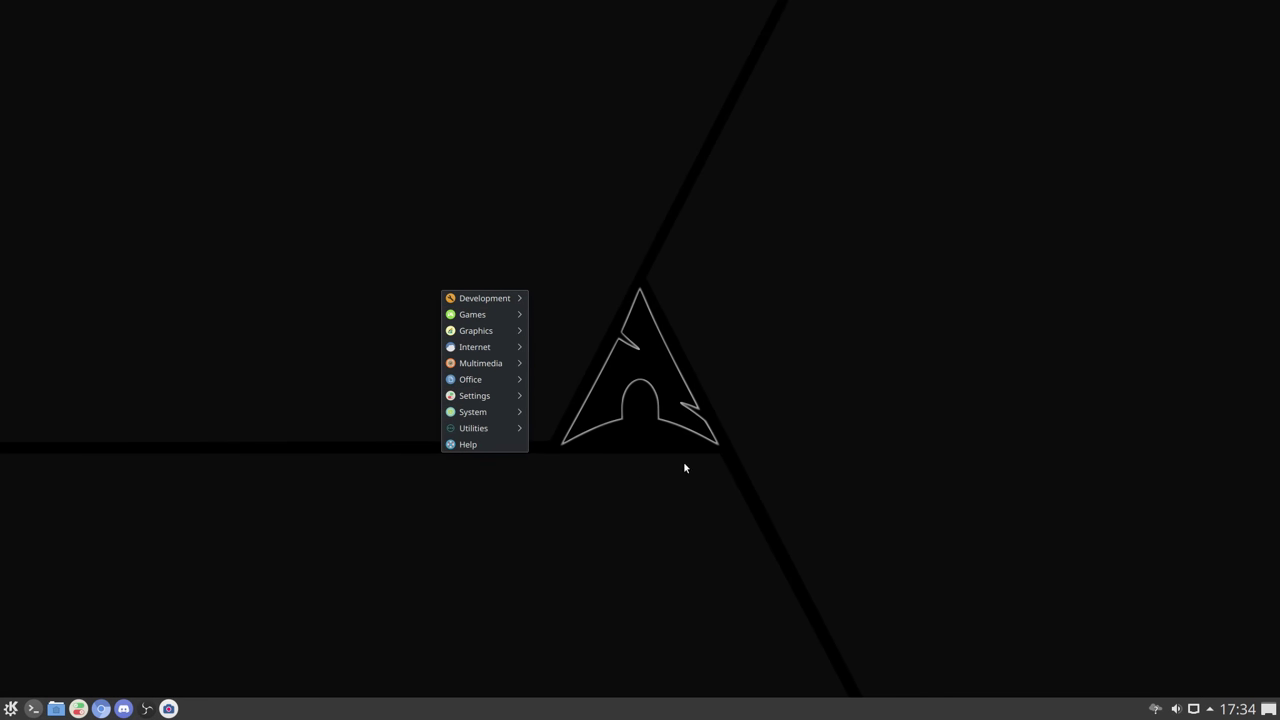
left_click(587, 299)
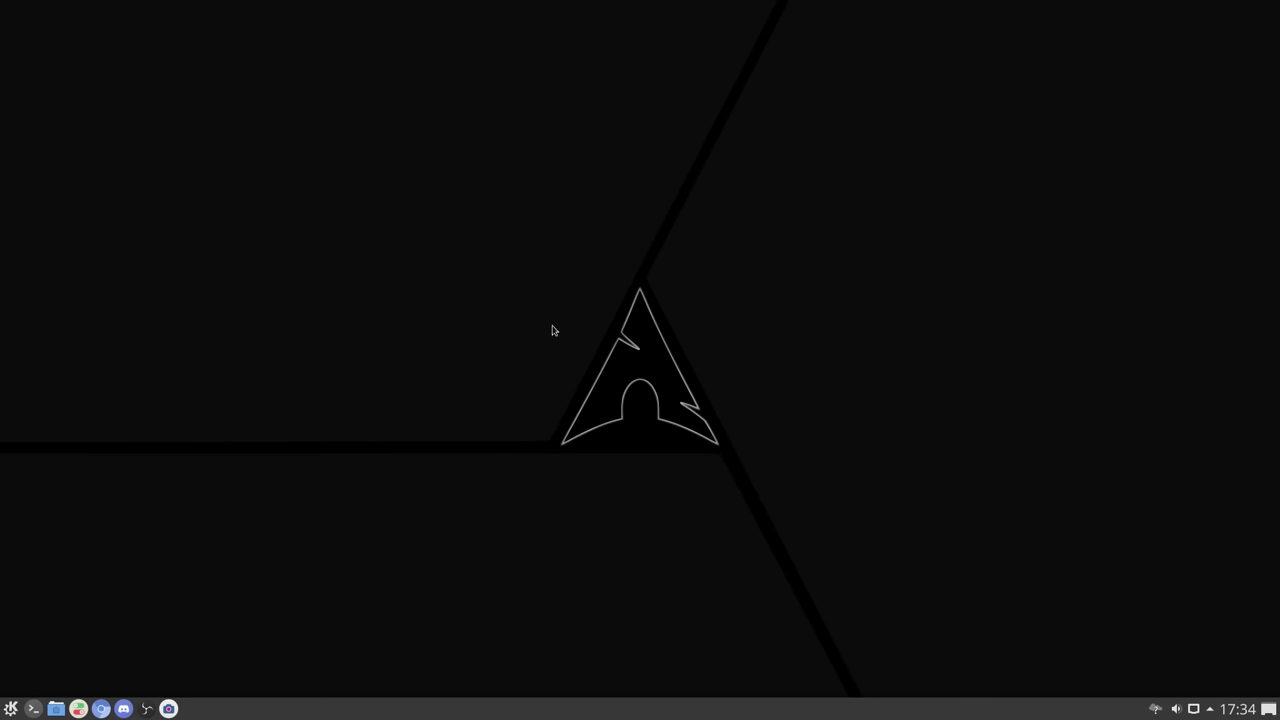